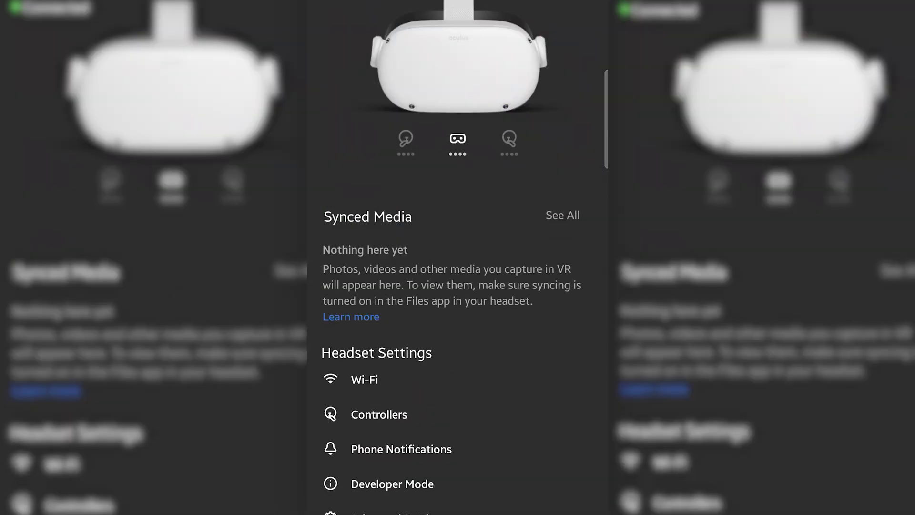
Step: Scroll the Meta Quest app's Devices page down to the Headset Settings section
scroll(458, 285, "down", 3)
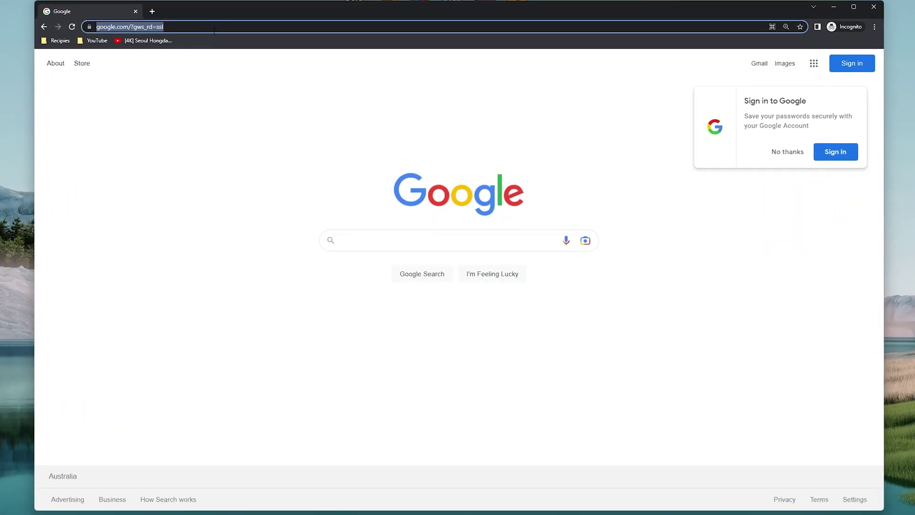
Step: Load the organization-create page, sign in, enter an organization name and accept the developer NDA
type("https://developer.oculus.com/manage/organizations/create/")
key("Return")
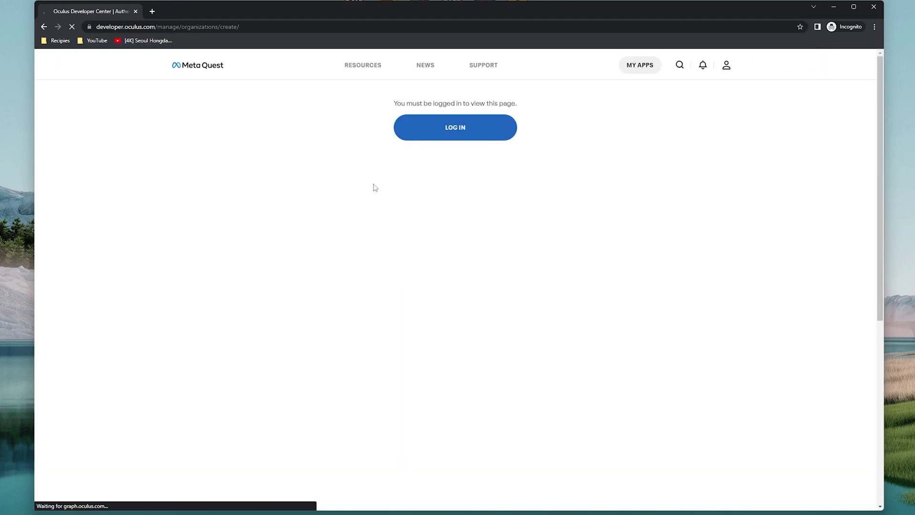
left_click(455, 129)
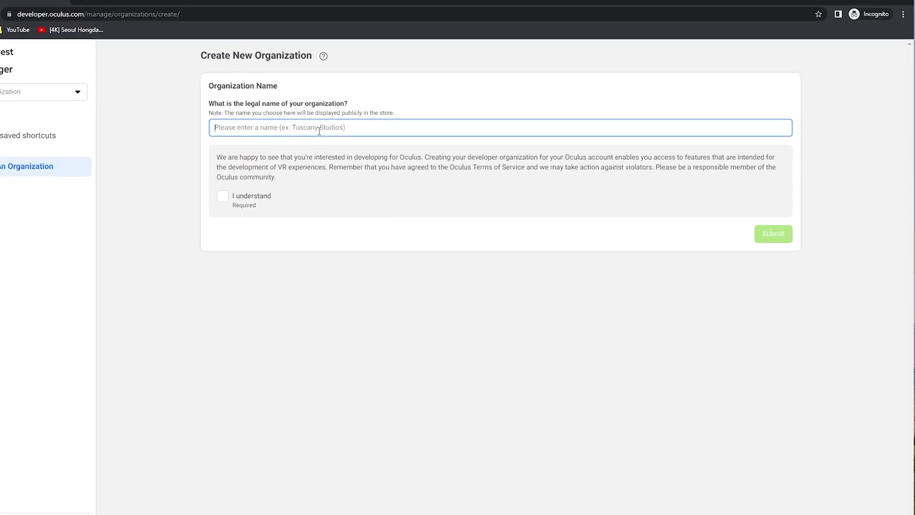
type("Victorlovespants")
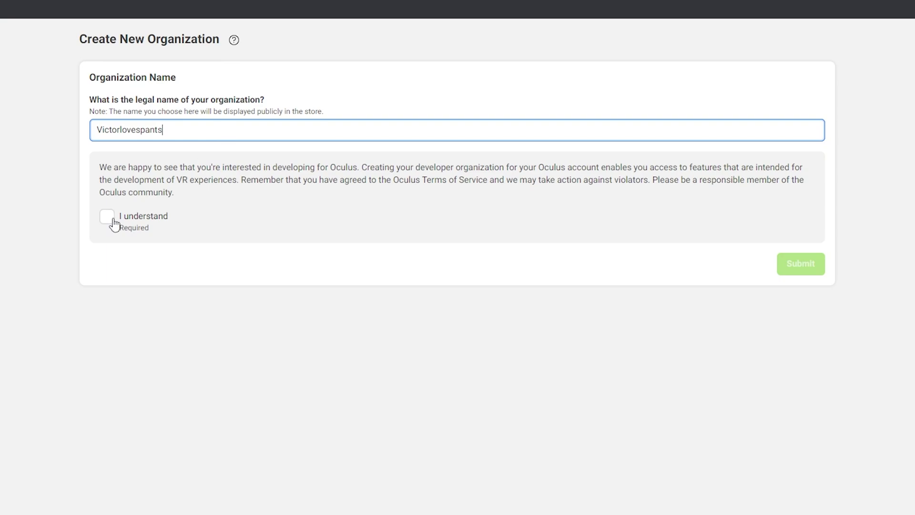
left_click(810, 267)
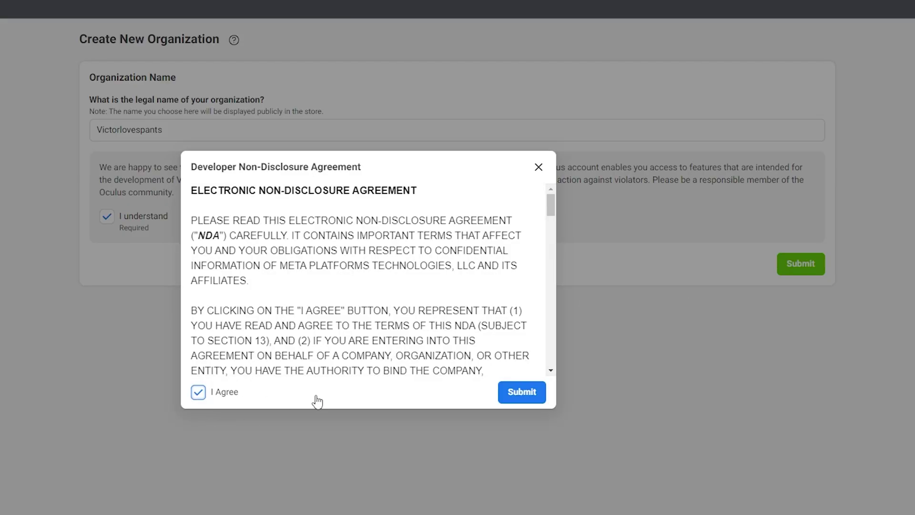
left_click(522, 393)
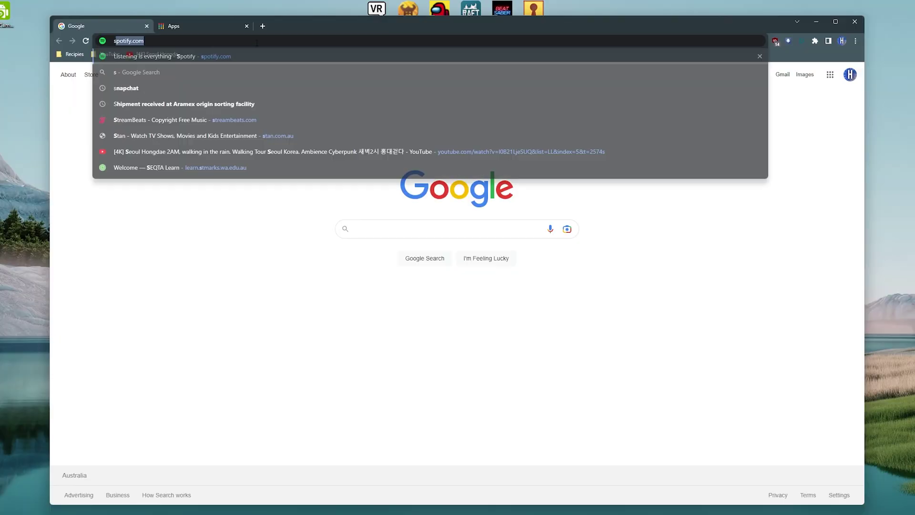
Step: Go to sidequestvr.com and open the Get SideQuest download page
type("quest")
key("Return")
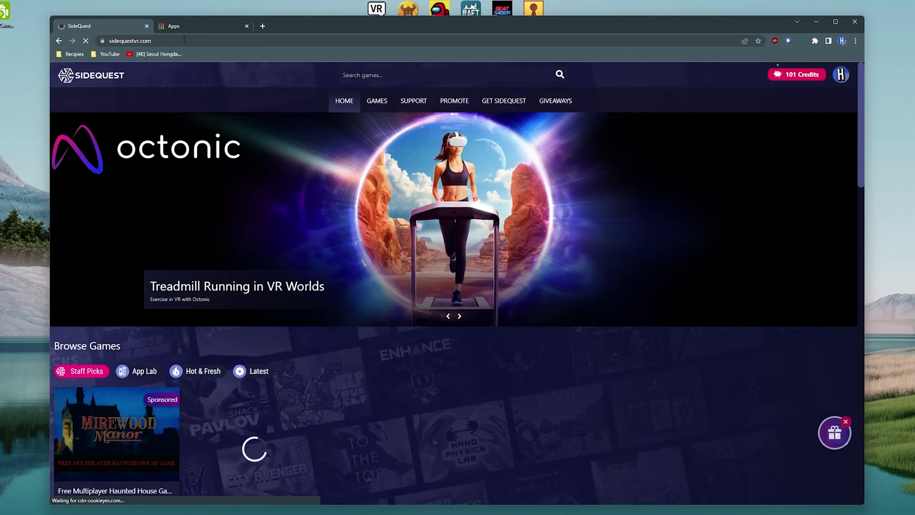
left_click(504, 102)
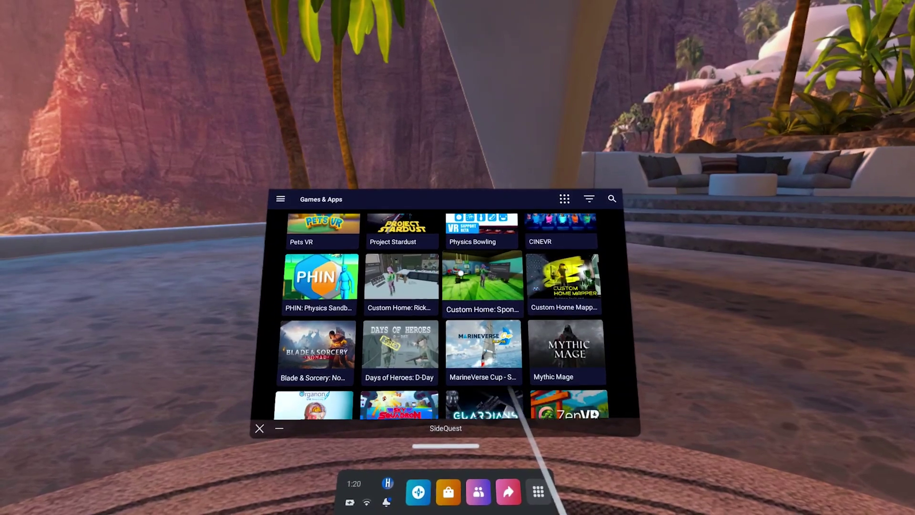
Step: Scroll to the installer comparison and highlight the Advanced Installer heading
scroll(476, 310, "down", 5)
scroll(464, 274, "down", 5)
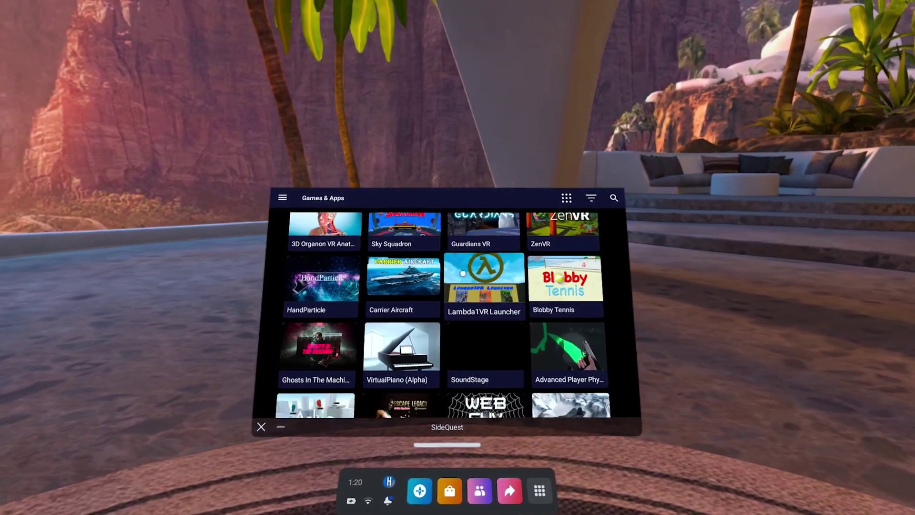
scroll(447, 310, "down", 5)
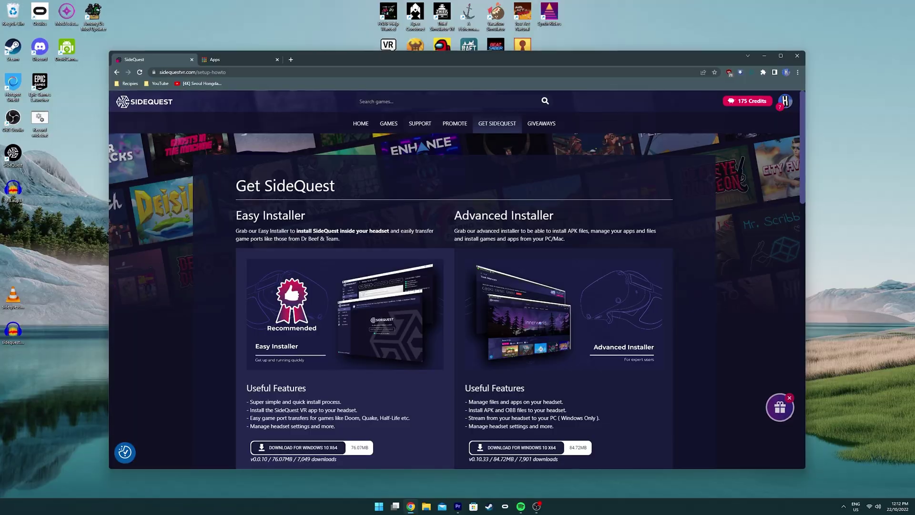
left_click_drag(533, 214, 455, 213)
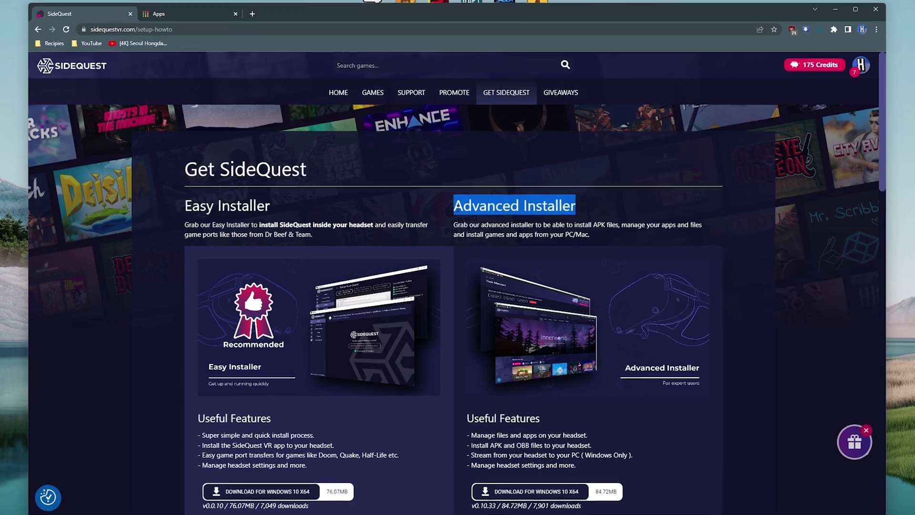
scroll(467, 210, "down", 3)
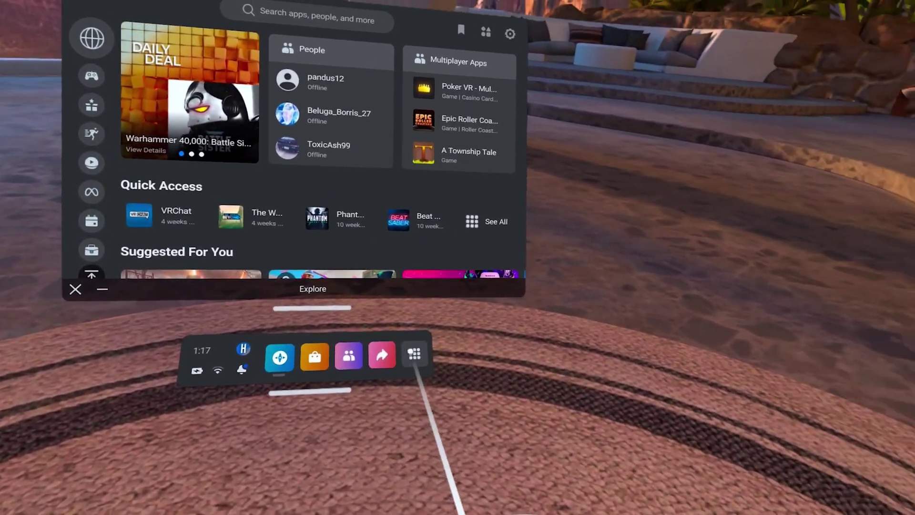
Step: Filter the headset's App Library to Unknown Sources and launch SideQuest
left_click(414, 353)
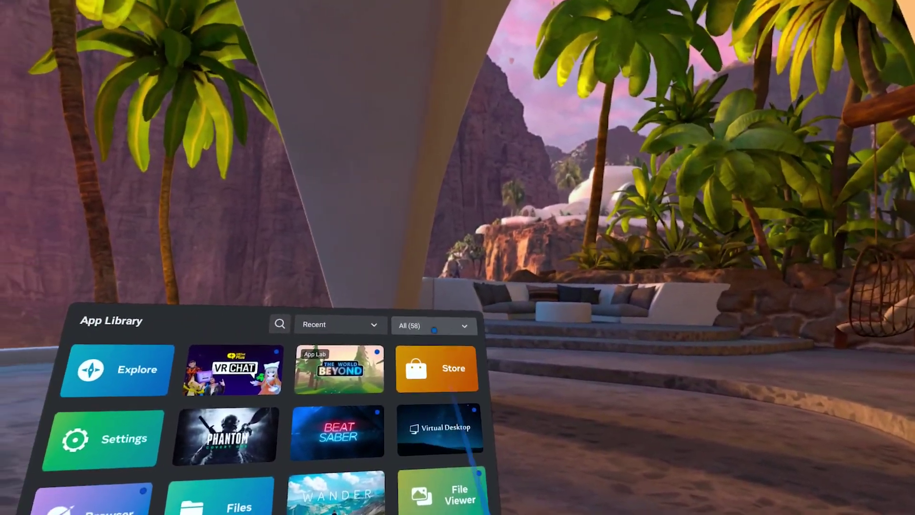
left_click(428, 296)
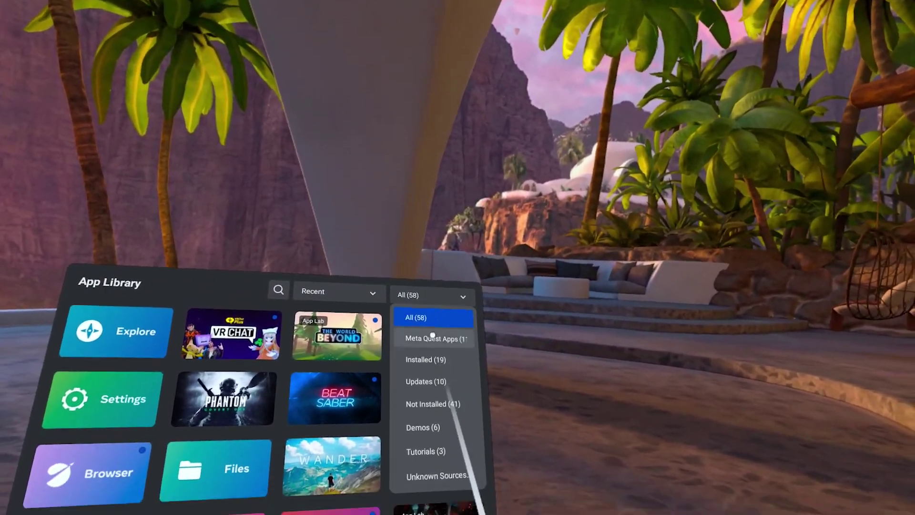
left_click(436, 475)
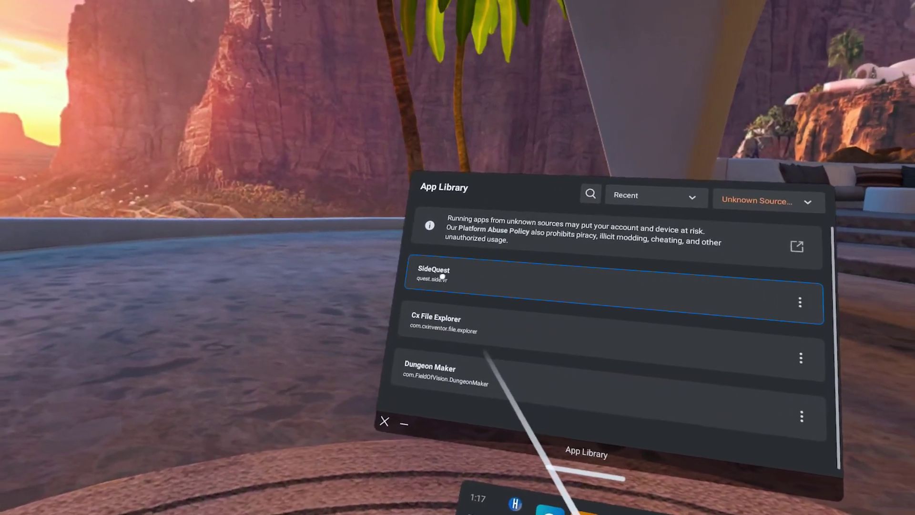
left_click(442, 276)
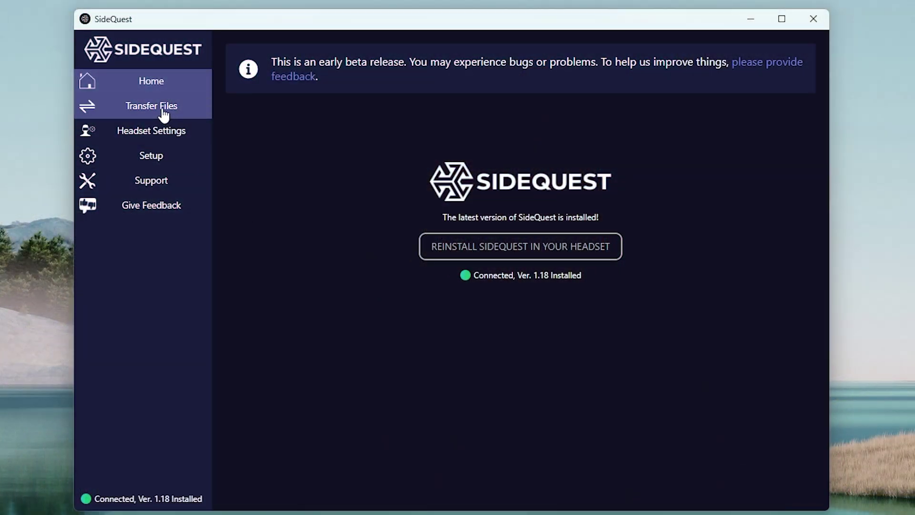
Step: Check the Transfer Files Other Files tab, then move to Headset Settings
left_click(163, 115)
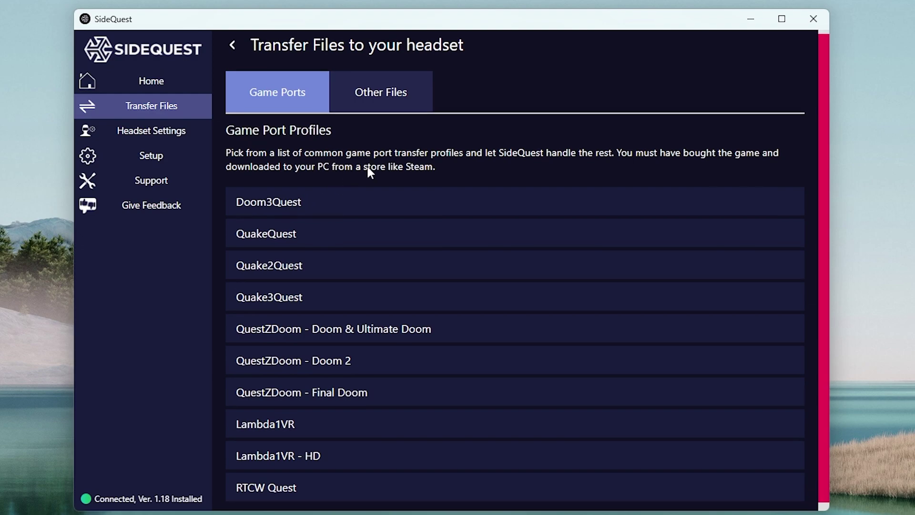
scroll(377, 205, "down", 1)
scroll(343, 214, "up", 1)
left_click(366, 99)
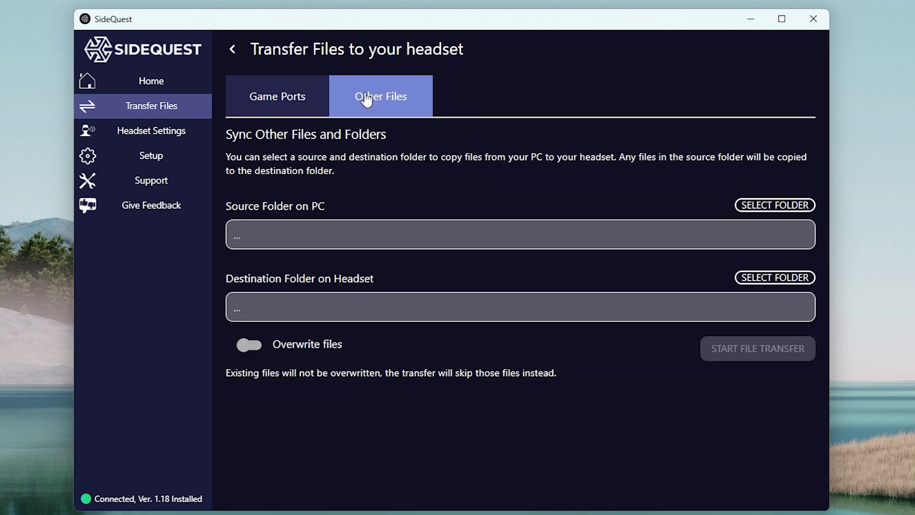
left_click(150, 129)
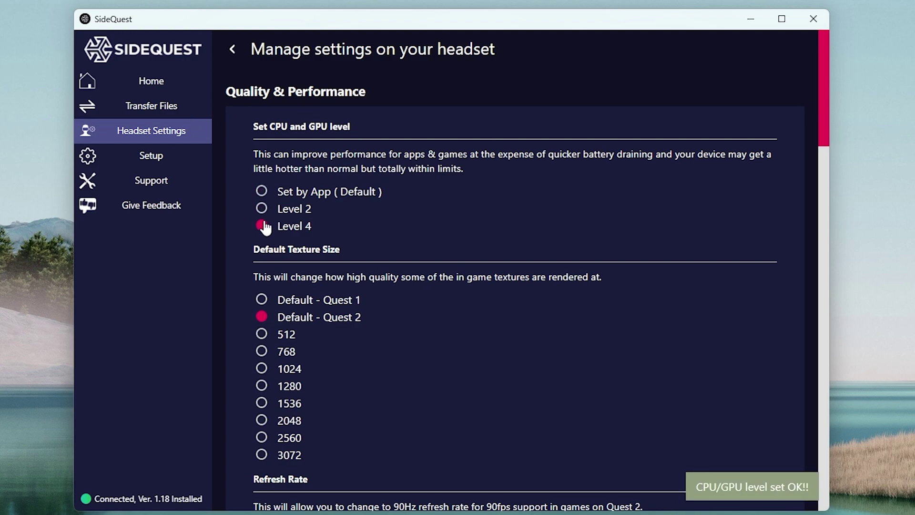
Step: Scroll down the Quality & Performance settings past CPU/GPU level toward refresh rate
scroll(263, 250, "down", 3)
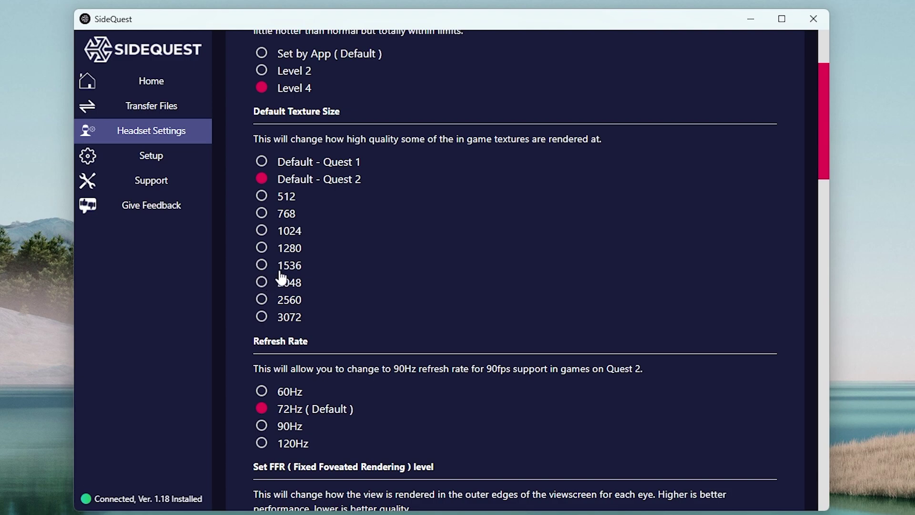
scroll(294, 299, "down", 3)
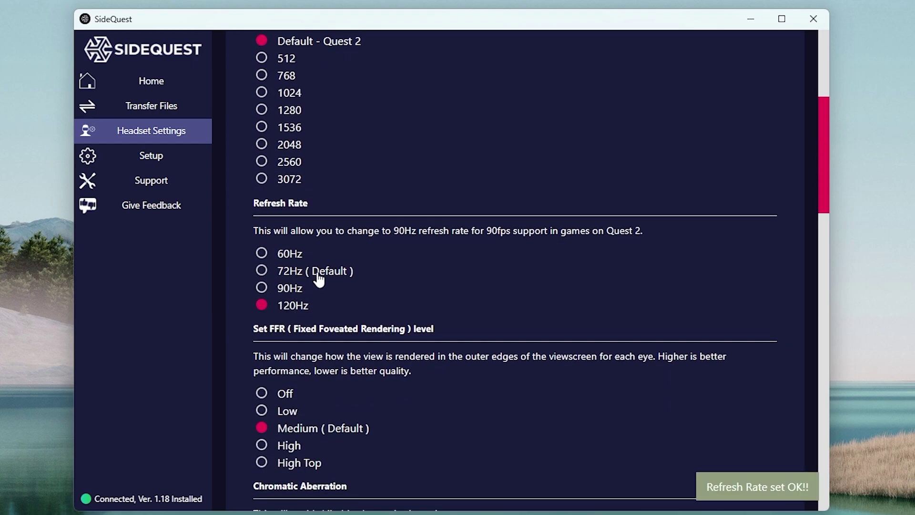
scroll(389, 269, "down", 2)
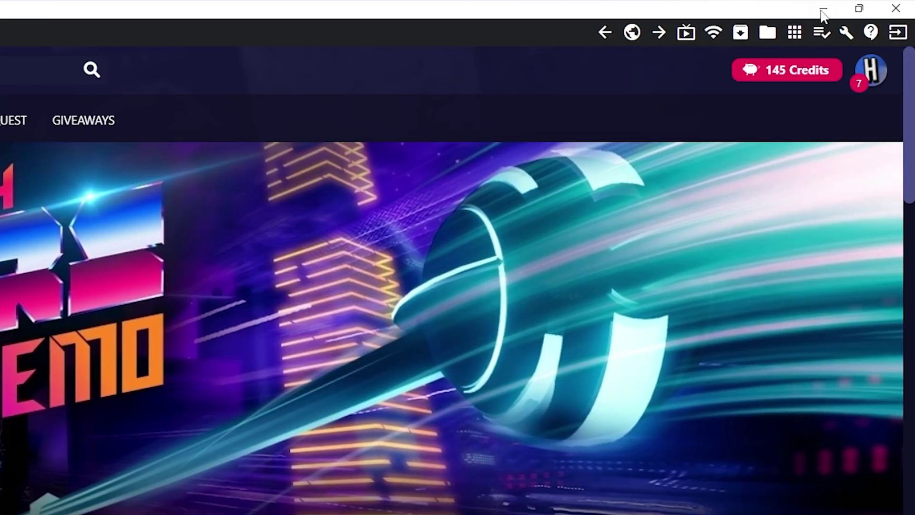
Step: Show Headset Settings via the wrench icon and scroll through Streaming & Video options
left_click(847, 32)
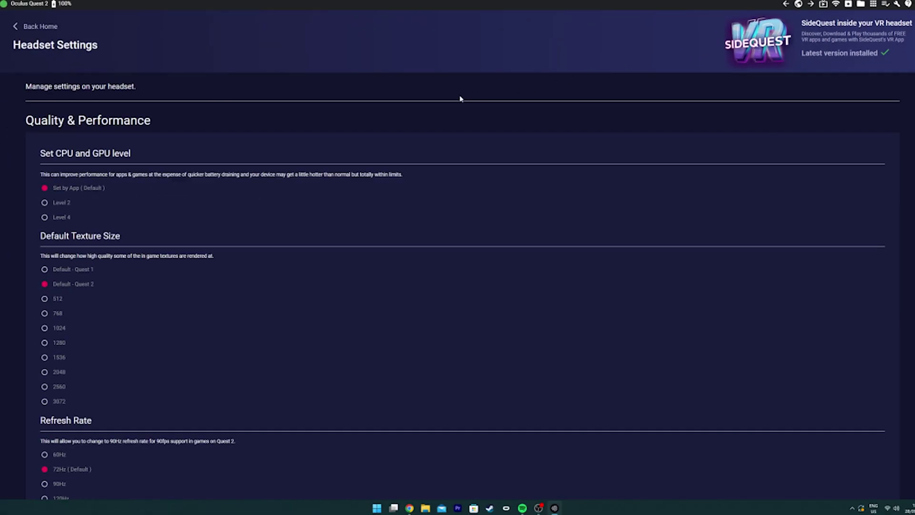
scroll(55, 206, "down", 10)
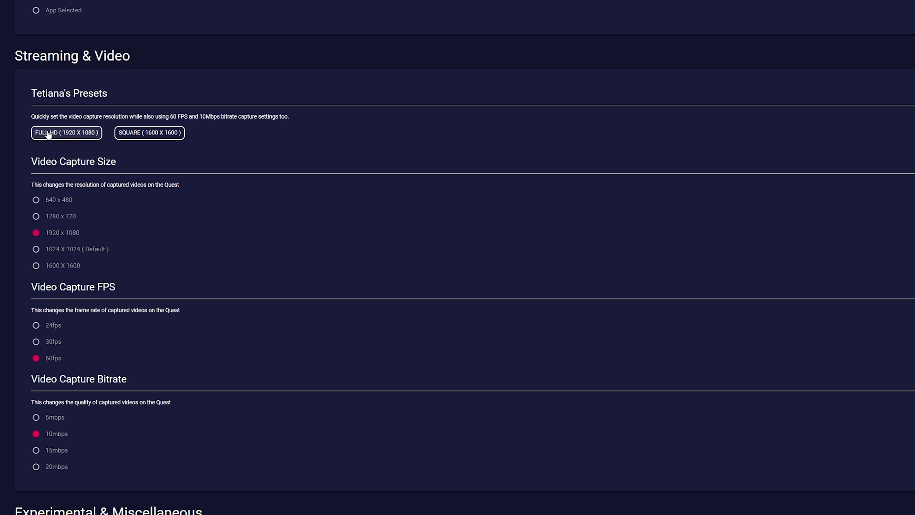
scroll(49, 135, "down", 5)
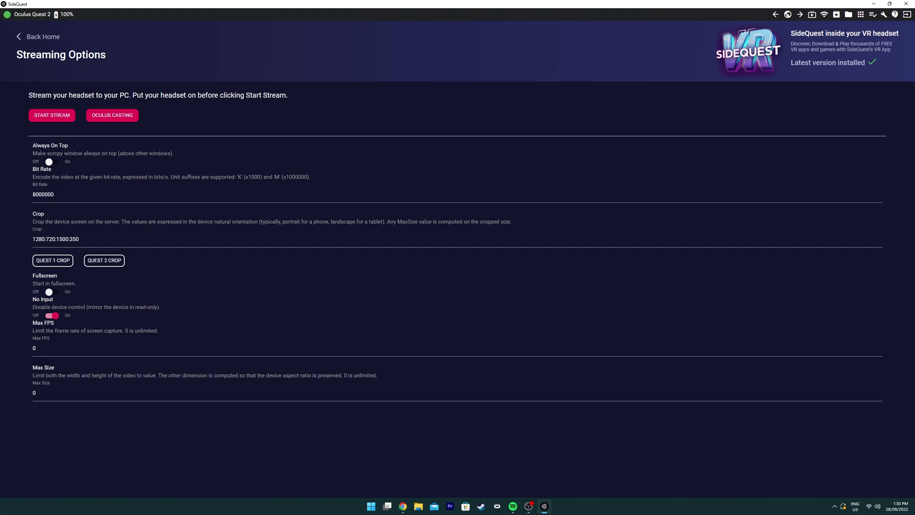
Step: Apply the Quest 2 crop 1600:900:2017:510, close the stream preview, and connect over wifi
left_click(101, 261)
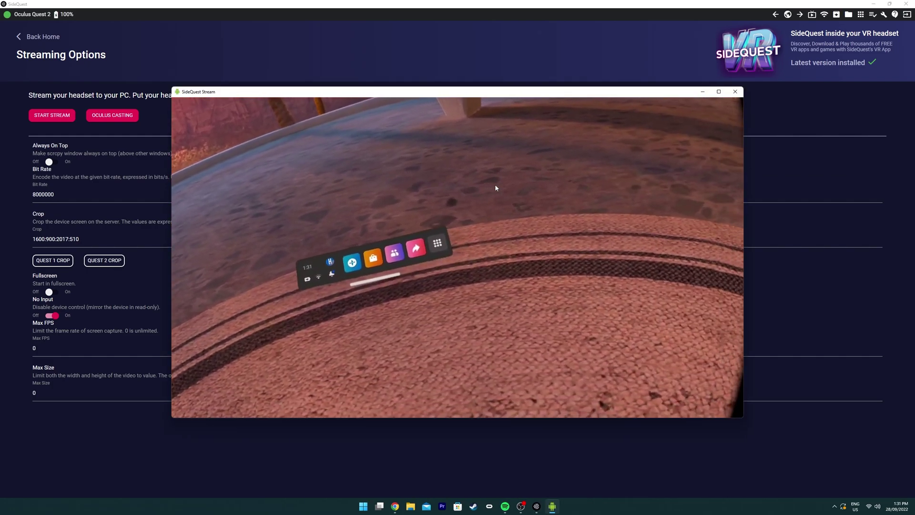
left_click(735, 91)
left_click(824, 16)
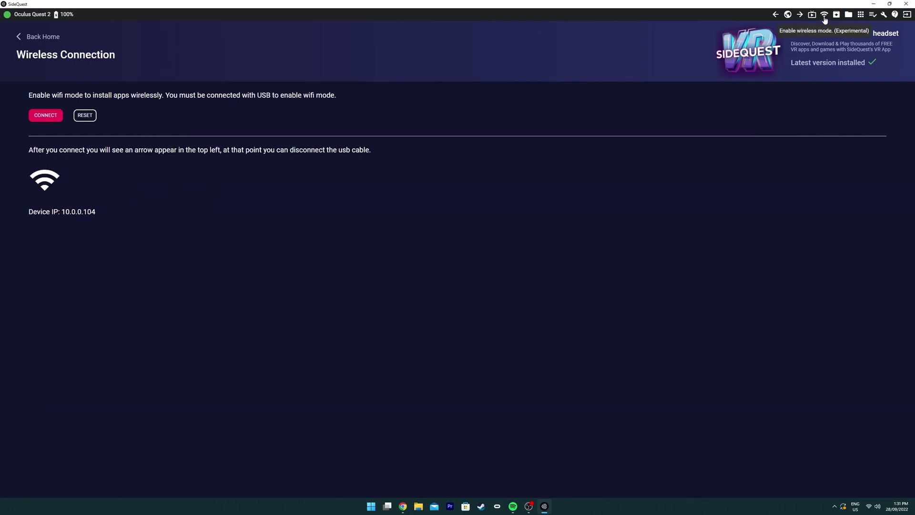
left_click(43, 115)
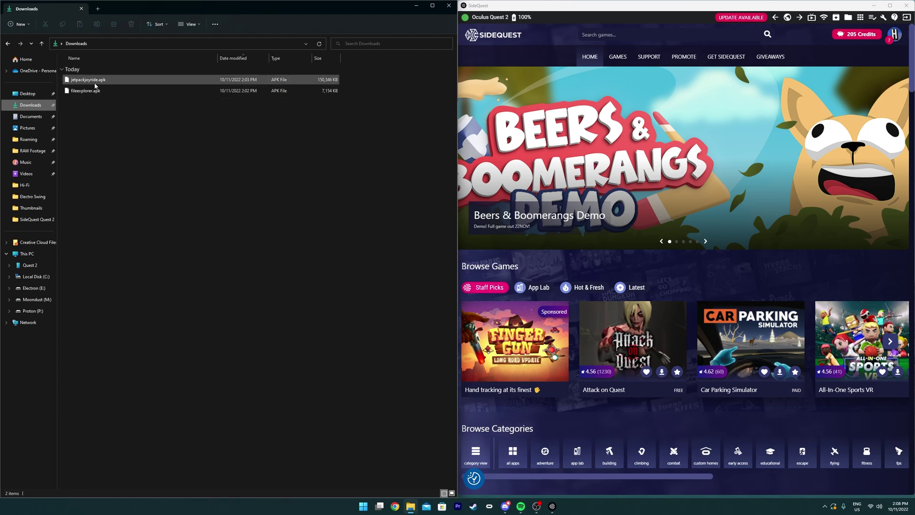
Step: Drop jetpackjoyride.apk from Downloads onto the SideQuest window to install it
left_click_drag(94, 85, 504, 50)
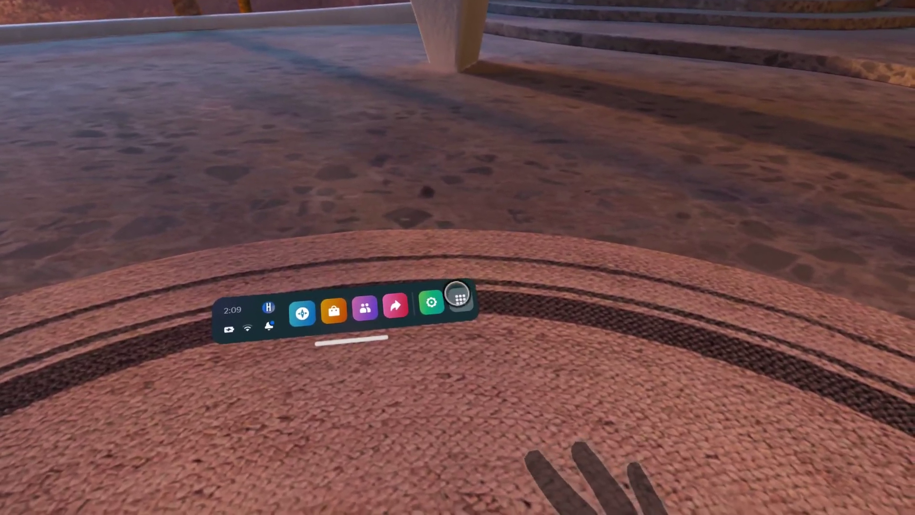
Step: Launch Jetpack from App Library's Unknown Sources filter and fly the jetpack character
left_click(459, 305)
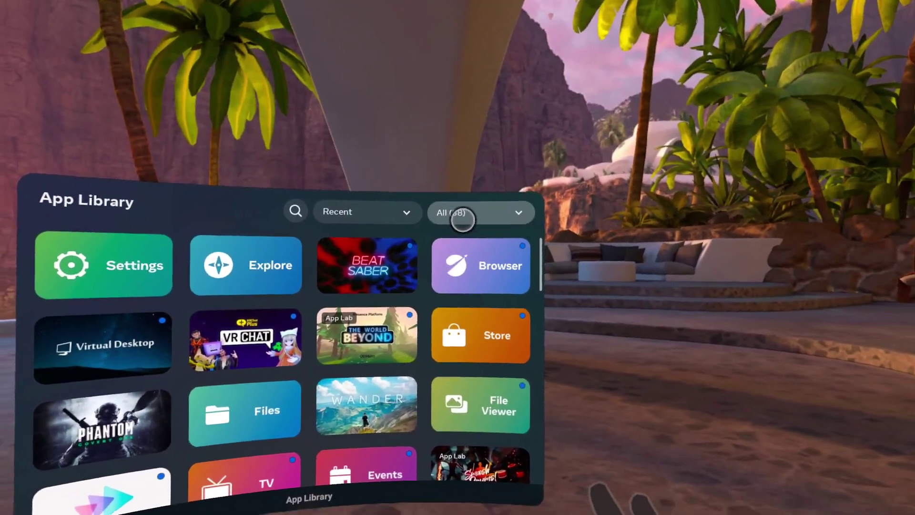
left_click(470, 210)
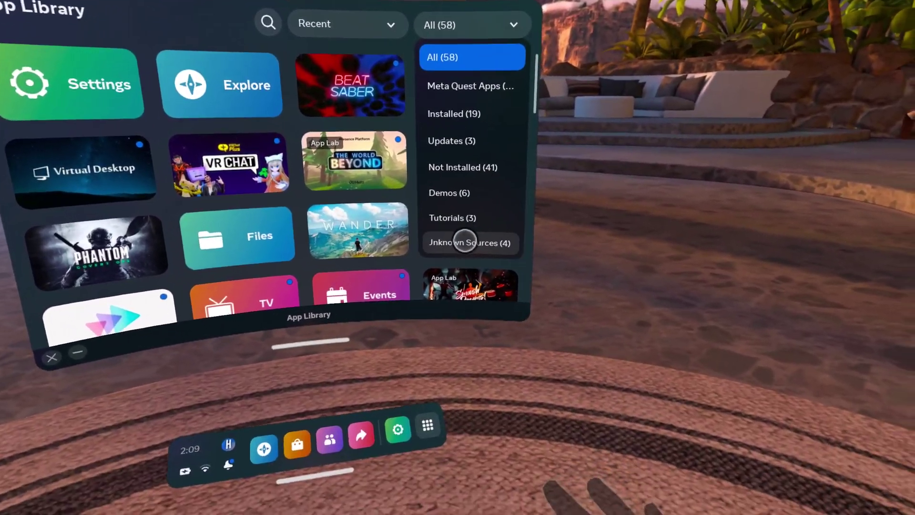
left_click(471, 316)
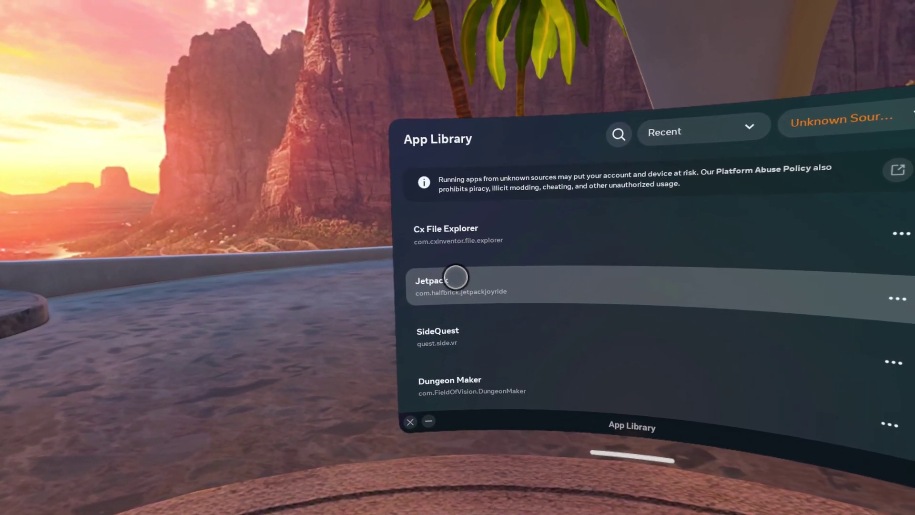
left_click(455, 277)
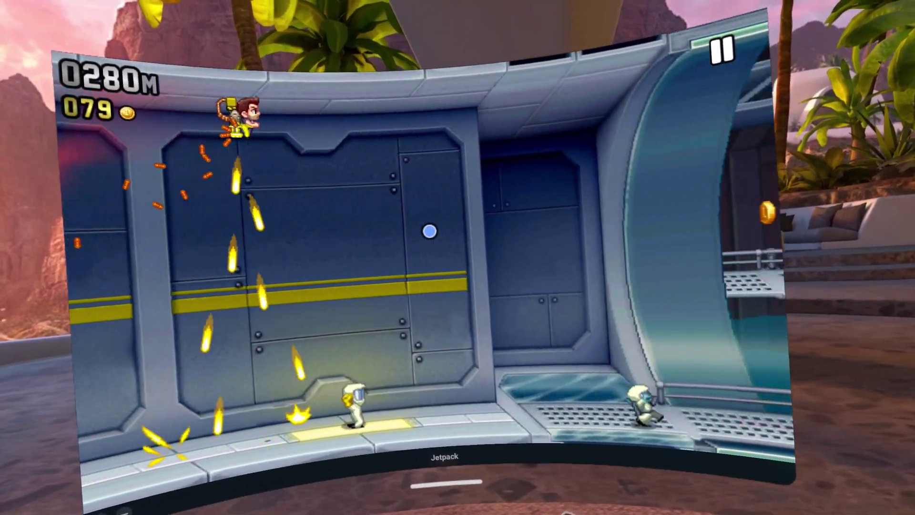
left_click_drag(430, 231, 467, 218)
left_click(476, 219)
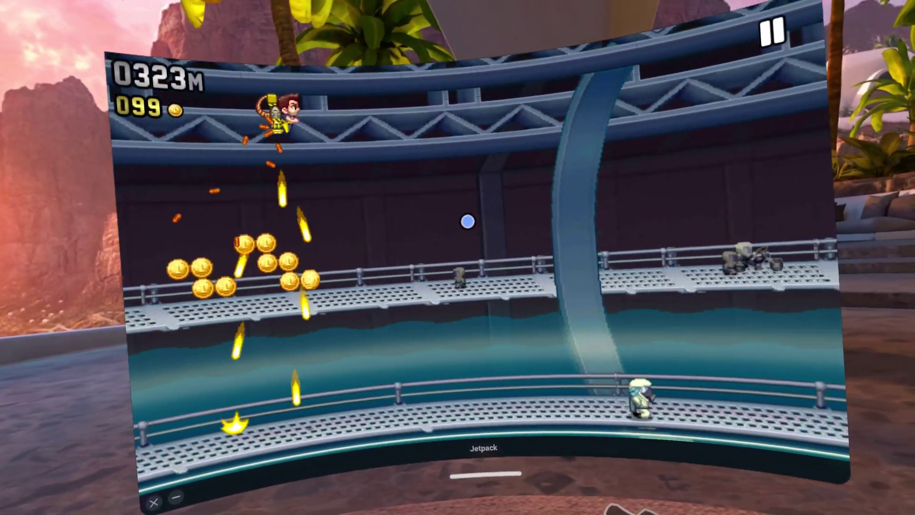